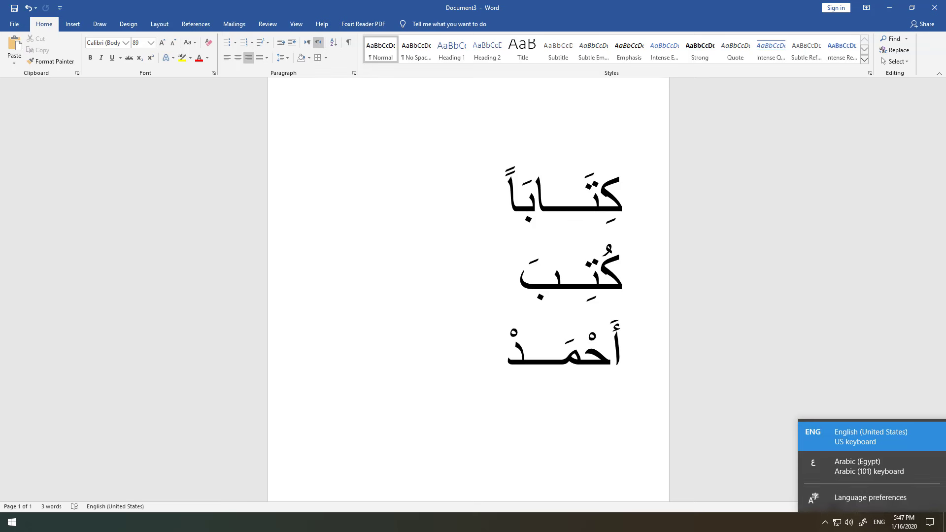
# Open the Windows language settings from the taskbar language indicator to view the preferred languages.
pyautogui.click(929, 523)
pyautogui.click(882, 497)
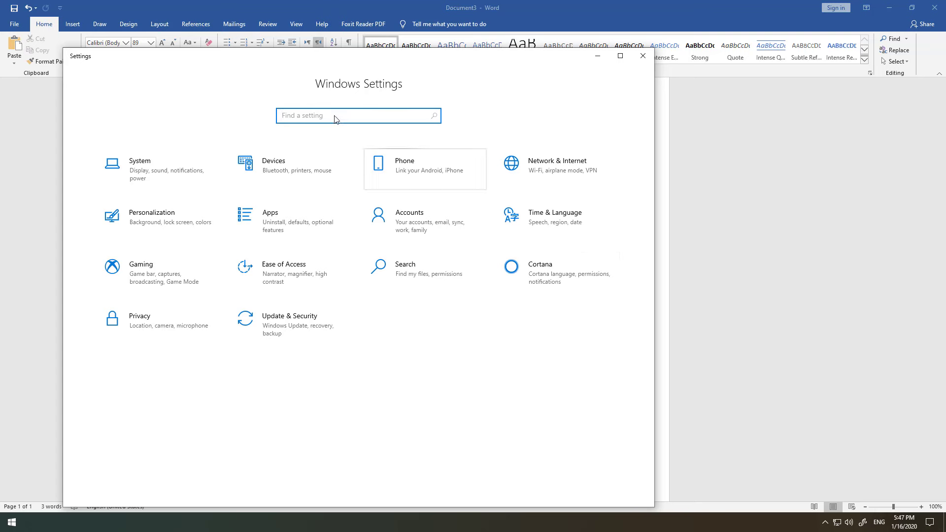
pyautogui.click(556, 223)
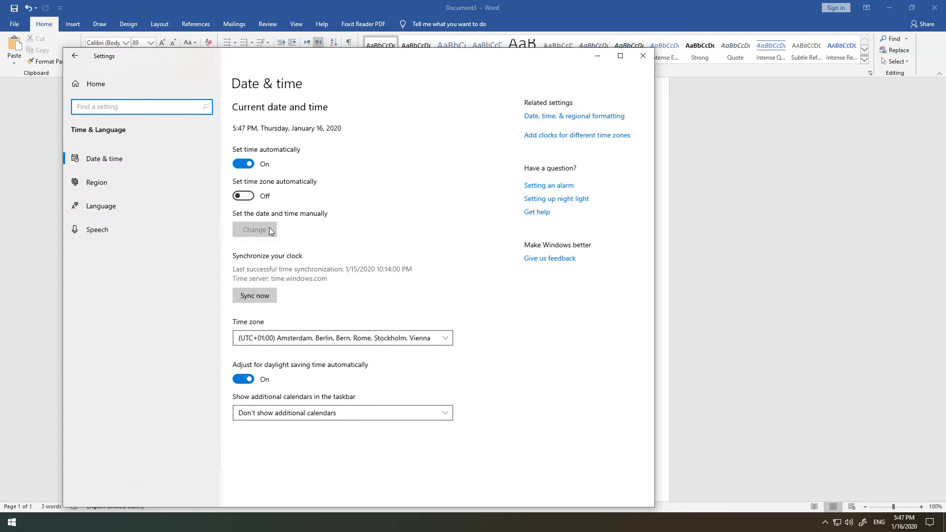
pyautogui.click(164, 208)
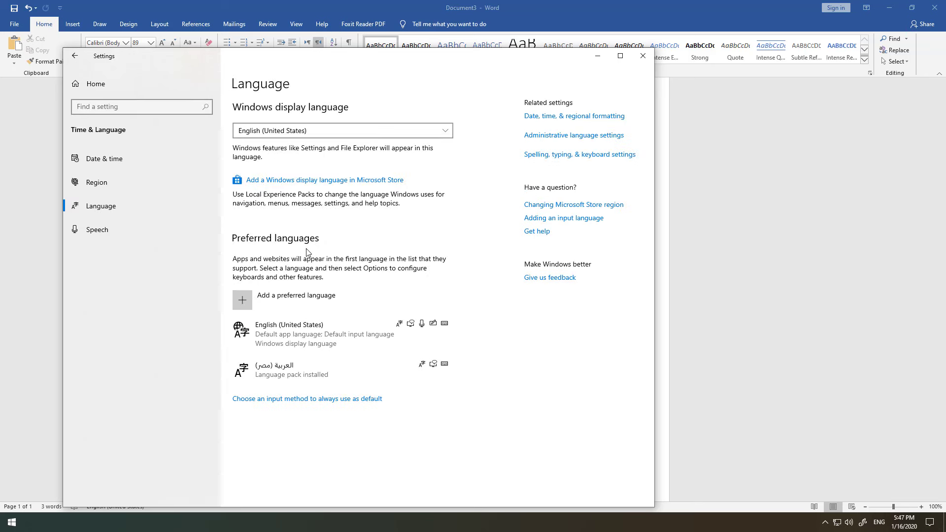
# Browse the Arabic variants offered for installation as a preferred language, then cancel and close the Windows settings.
pyautogui.click(334, 295)
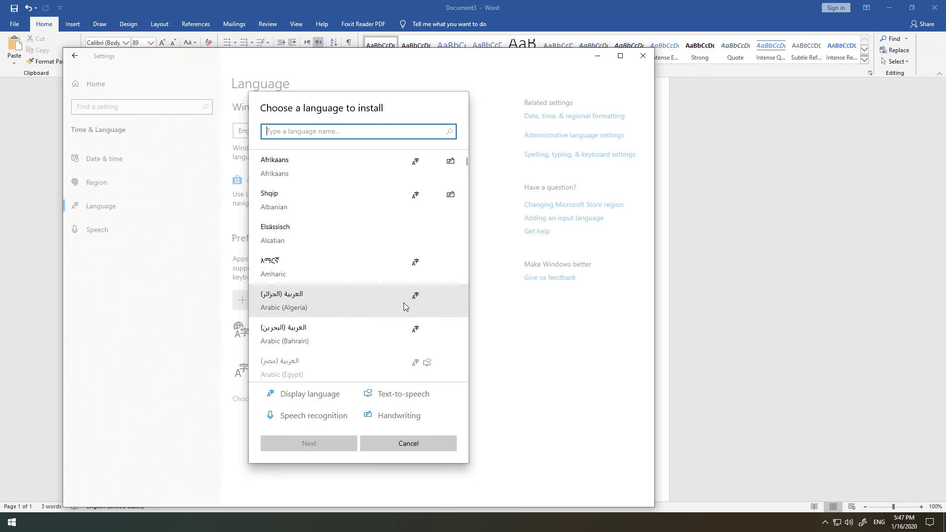
pyautogui.scroll(-3, 397, 294)
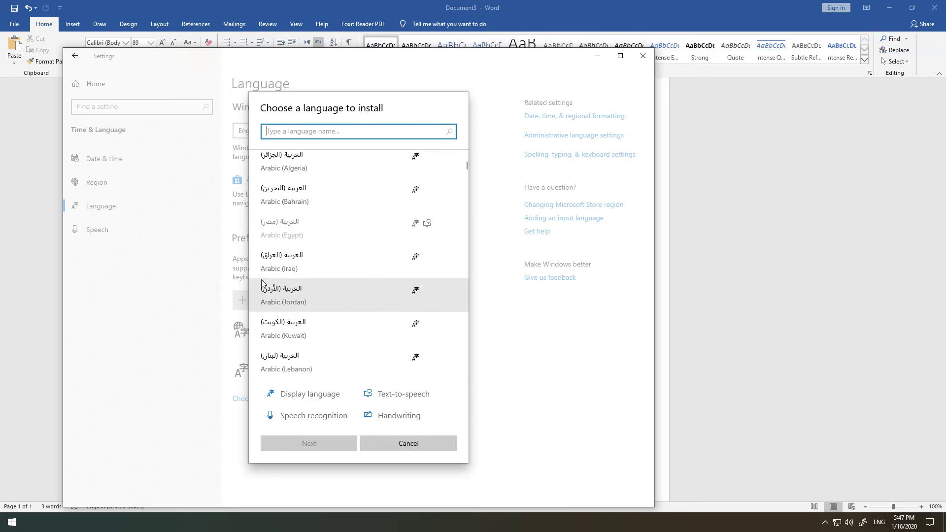
pyautogui.scroll(-3, 323, 294)
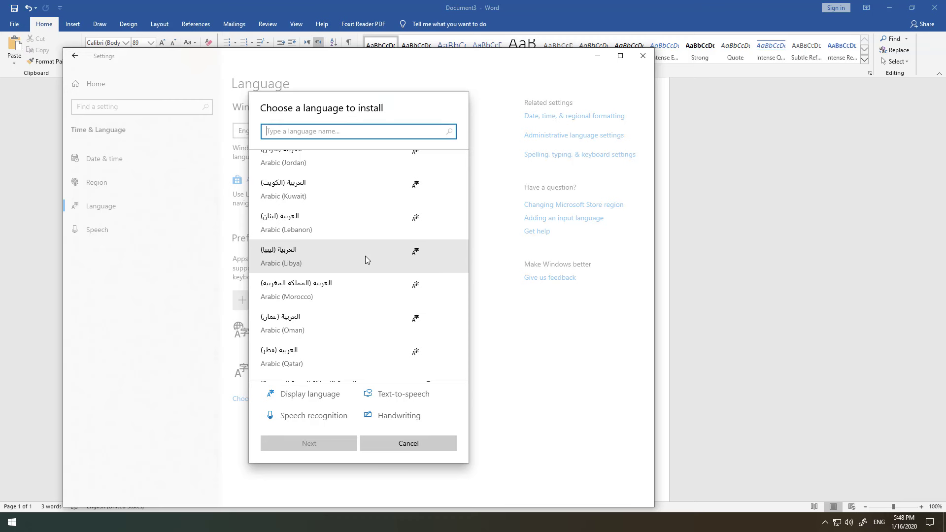
pyautogui.click(440, 445)
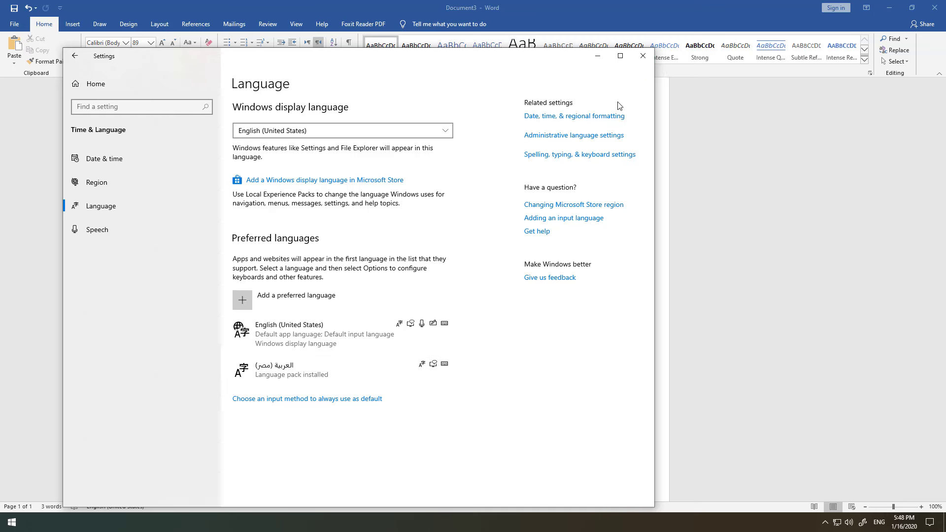
pyautogui.click(643, 56)
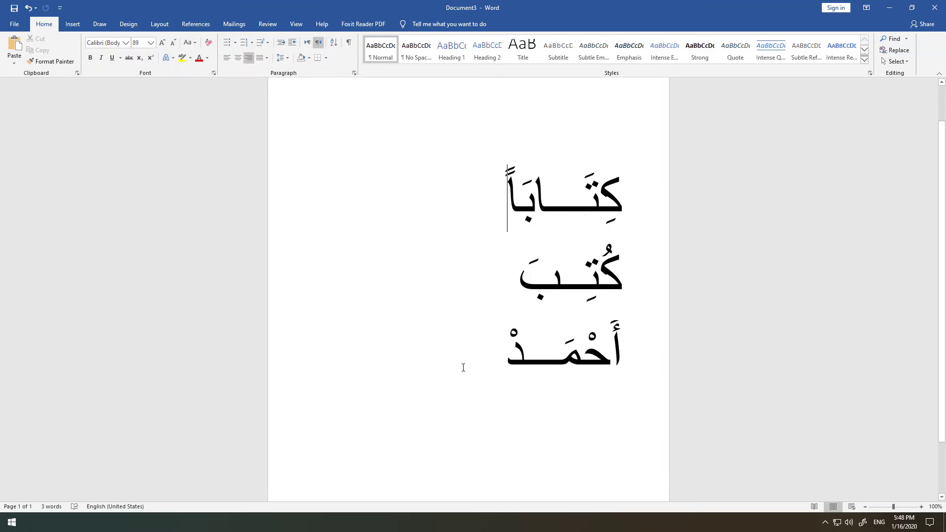
# Delete all three Arabic words from the document.
pyautogui.moveTo(492, 365); pyautogui.dragTo(625, 201)
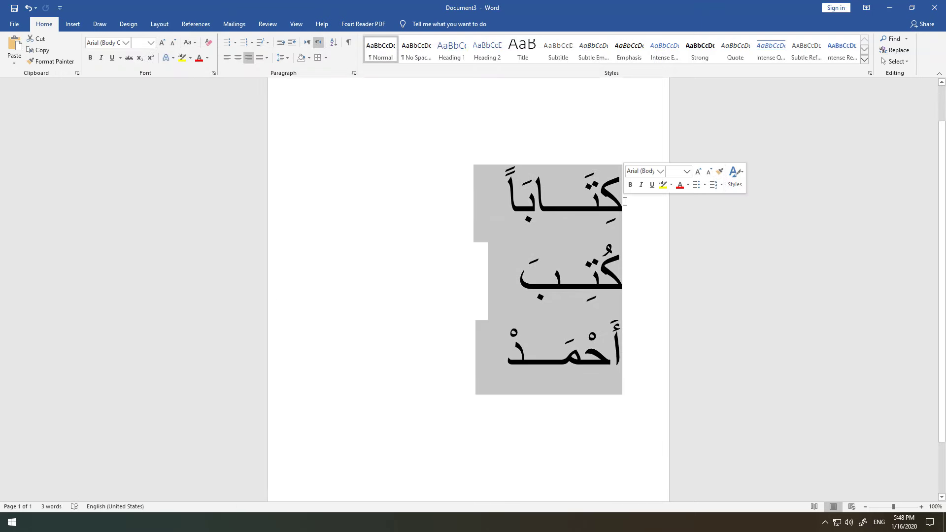
pyautogui.press('Delete')
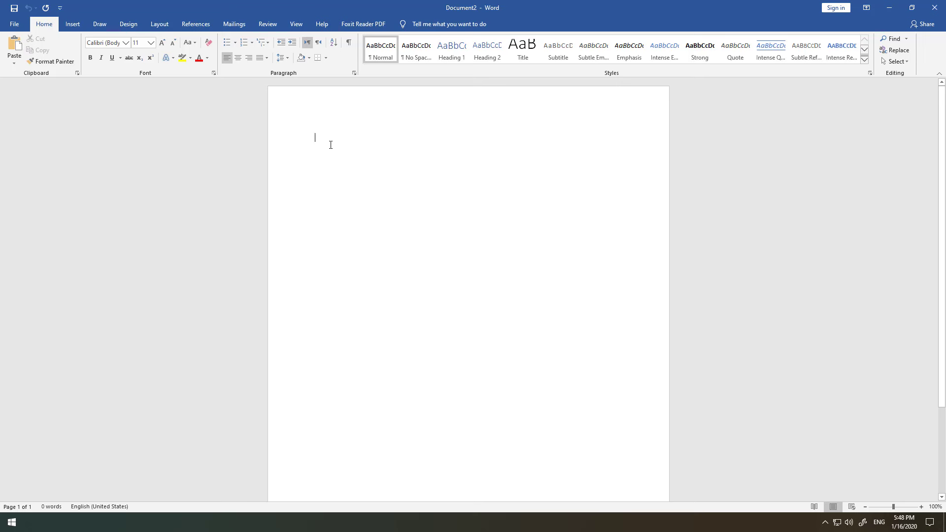
# Set the empty paragraph's direction to right-to-left and enlarge the font size to 74.
pyautogui.hotkey('ctrl', 'shift')
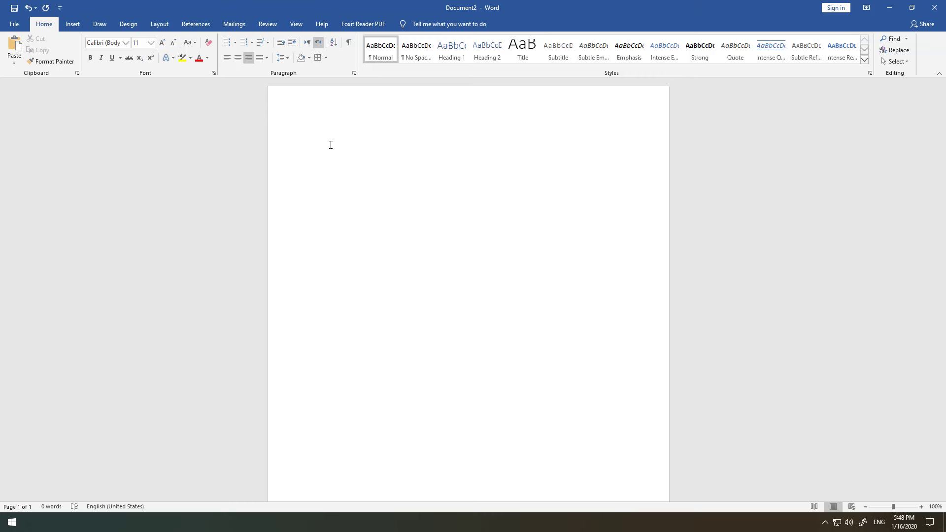
pyautogui.hotkey('alt', 'shift')
pyautogui.hotkey('ctrl', ']')
pyautogui.hotkey('ctrl', ']')
pyautogui.hotkey('ctrl', ']')
pyautogui.hotkey('ctrl', ']')
pyautogui.hotkey('ctrl', ']')
pyautogui.hotkey('ctrl', ']')
pyautogui.hotkey('ctrl', ']')
pyautogui.hotkey('ctrl', ']')
pyautogui.hotkey('ctrl', ']')
pyautogui.hotkey('ctrl', ']')
# Switch the keyboard input language to Arabic (Egypt).
pyautogui.hotkey('alt', 'shift')
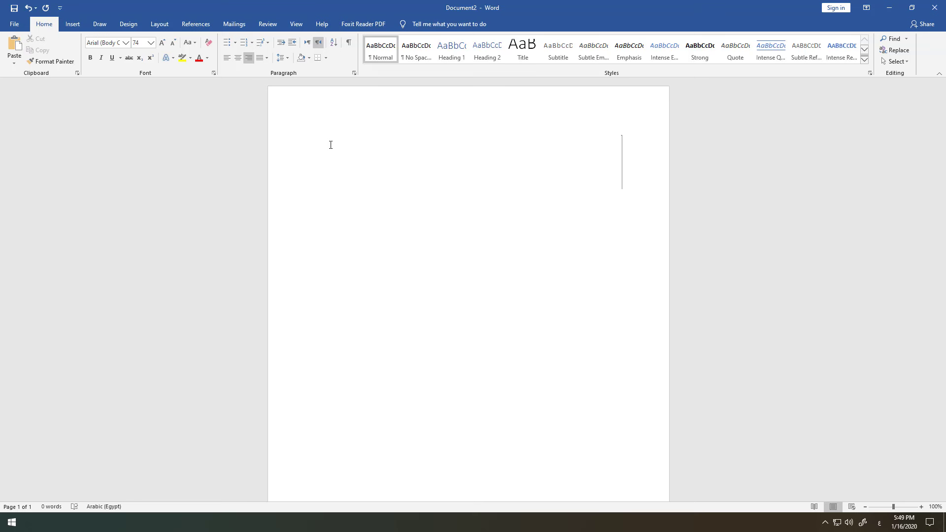
pyautogui.hotkey('alt', 'shift')
pyautogui.hotkey('alt', 'shift')
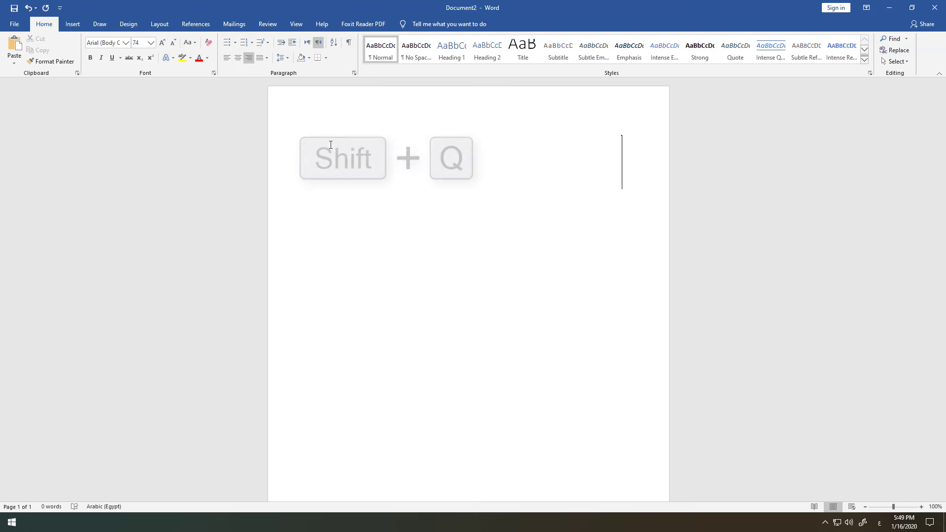
# Enter the standalone Arabic diacritics fatha, kasra, damma, sukun and tanwin fath, each on its own line.
pyautogui.write('َ')
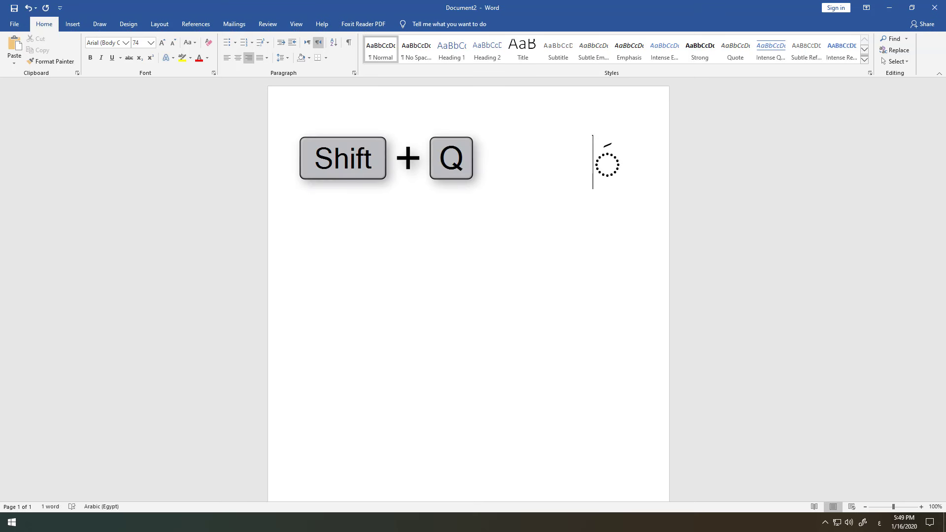
pyautogui.press('Return')
pyautogui.write('ِ')
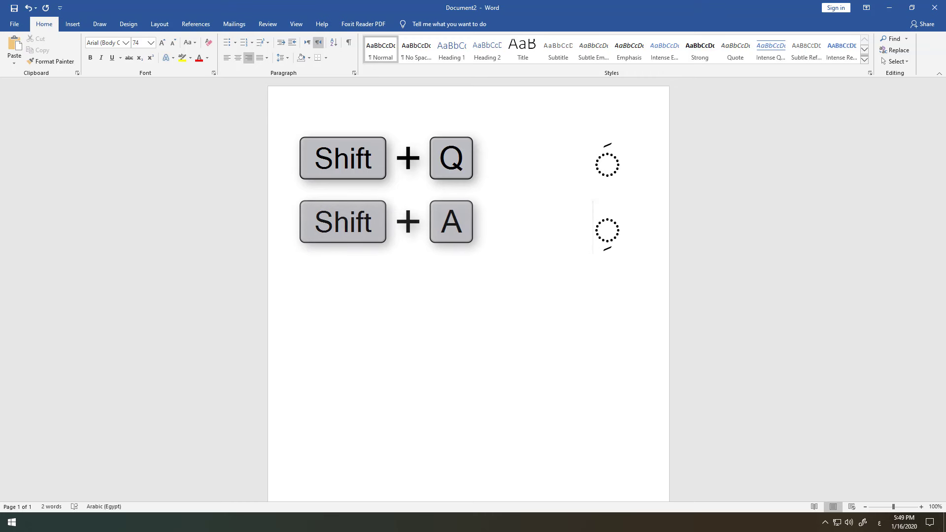
pyautogui.press('Return')
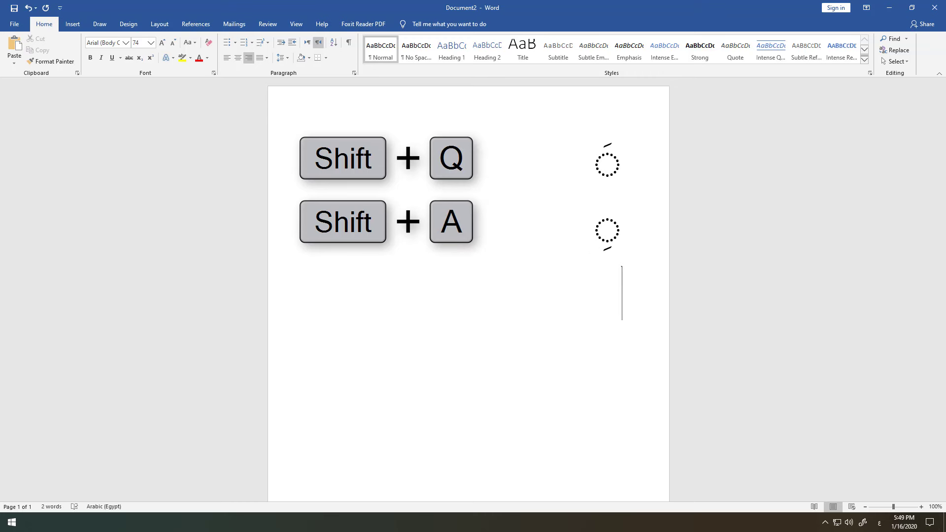
pyautogui.write('ُ')
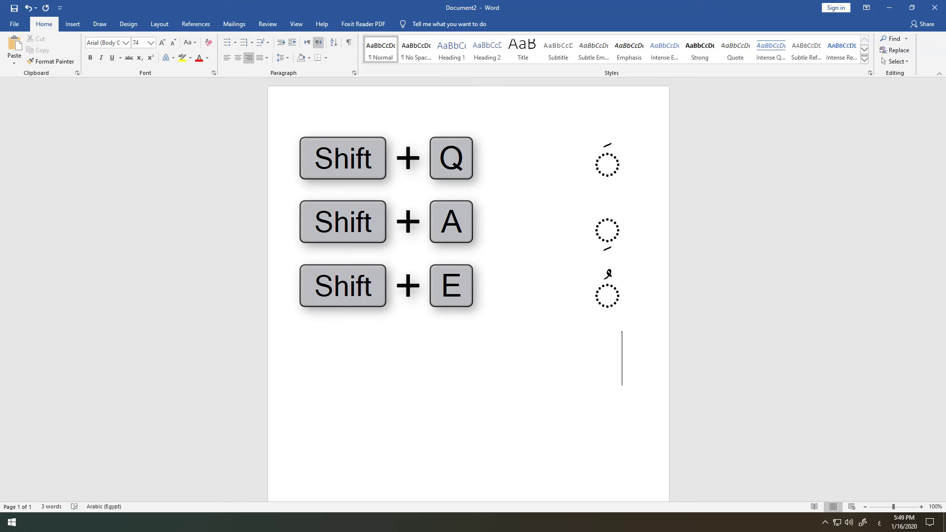
pyautogui.press('Return')
pyautogui.write('ْ')
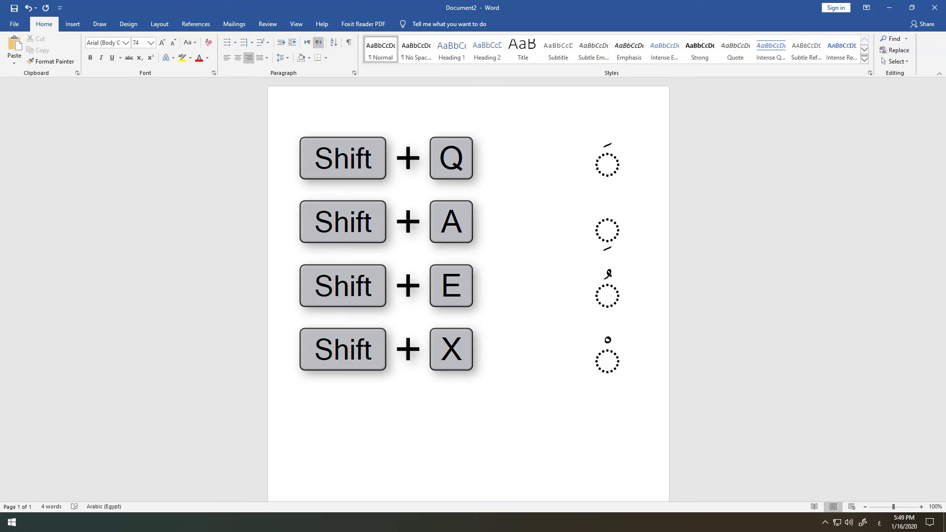
pyautogui.press('Return')
pyautogui.write('ً')
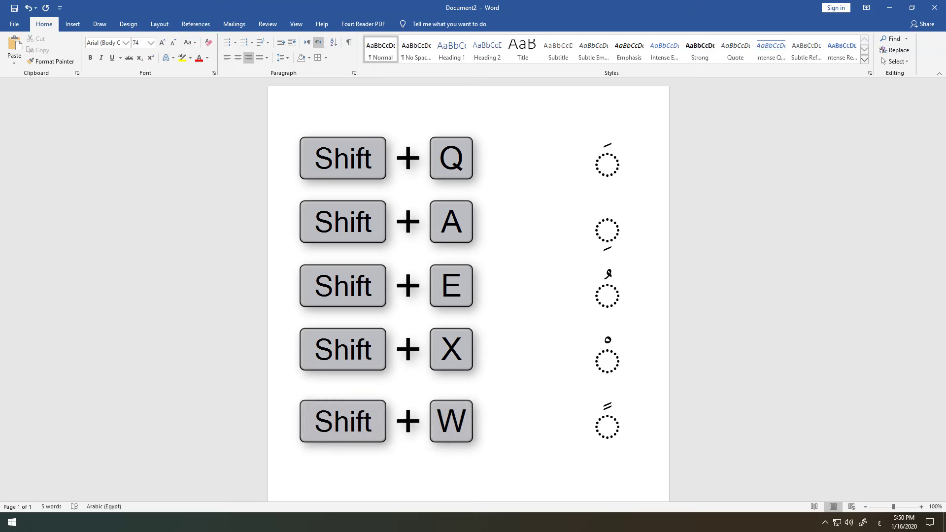
# Add the diacritics tanwin kasr, tanwin damm and shadda below, each on its own line.
pyautogui.press('Return')
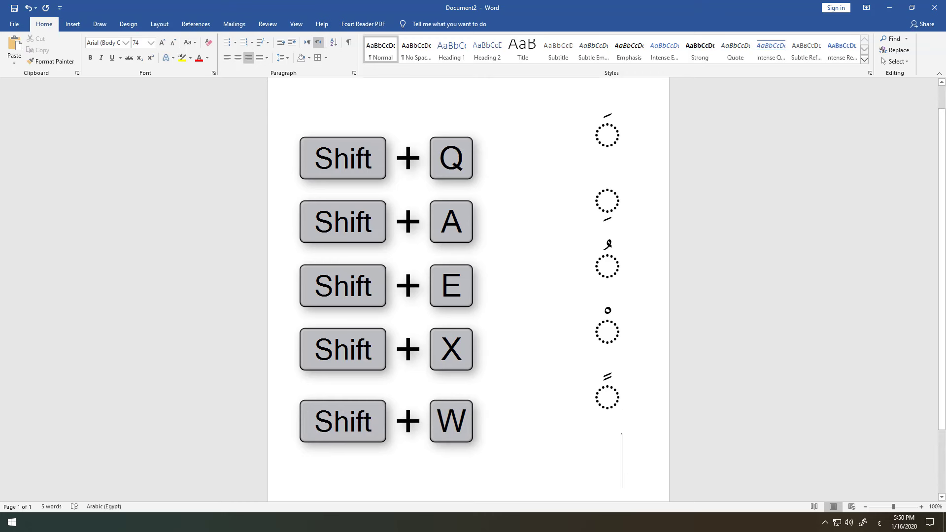
pyautogui.hotkey('shift', 's')
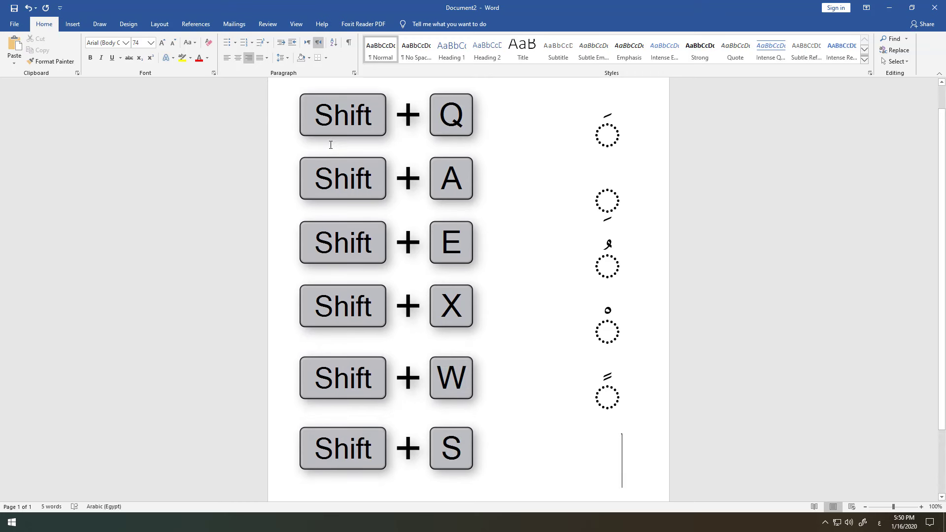
pyautogui.press('Return')
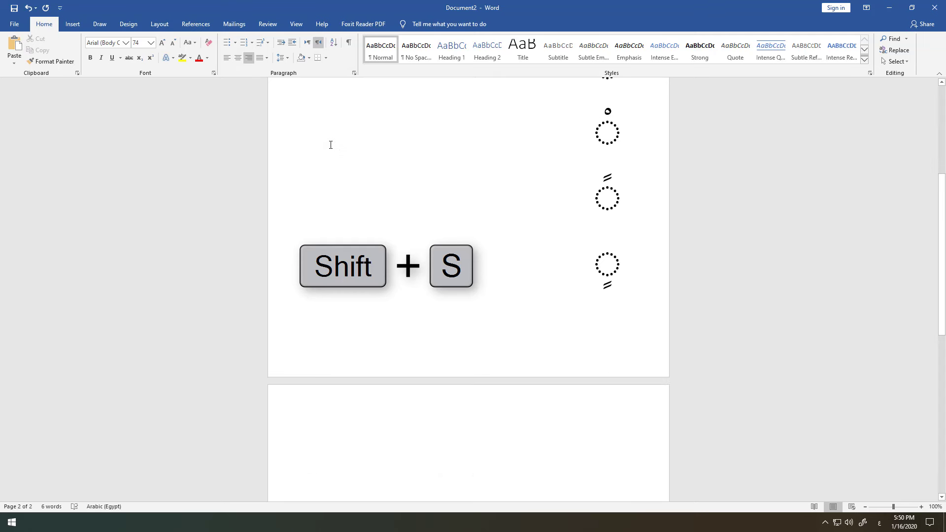
pyautogui.hotkey('shift', 'r')
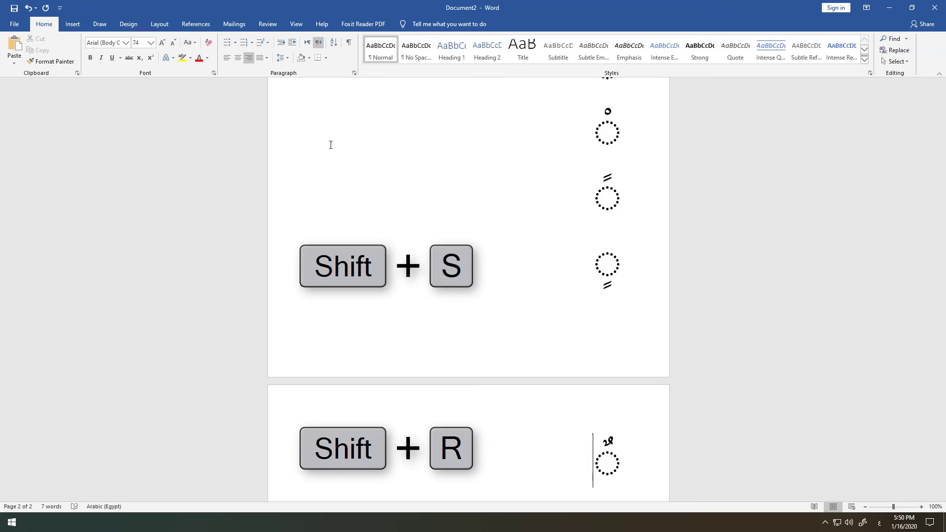
pyautogui.press('Return')
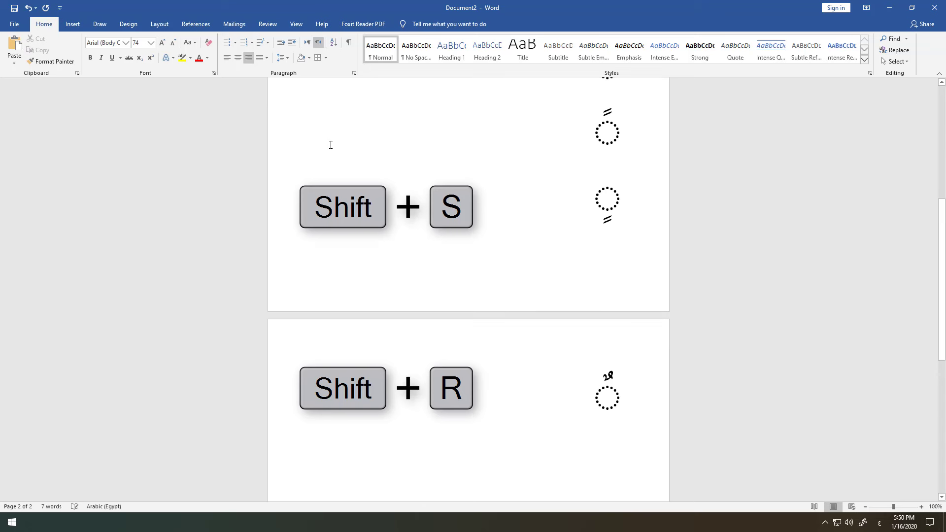
pyautogui.hotkey('shift', '`')
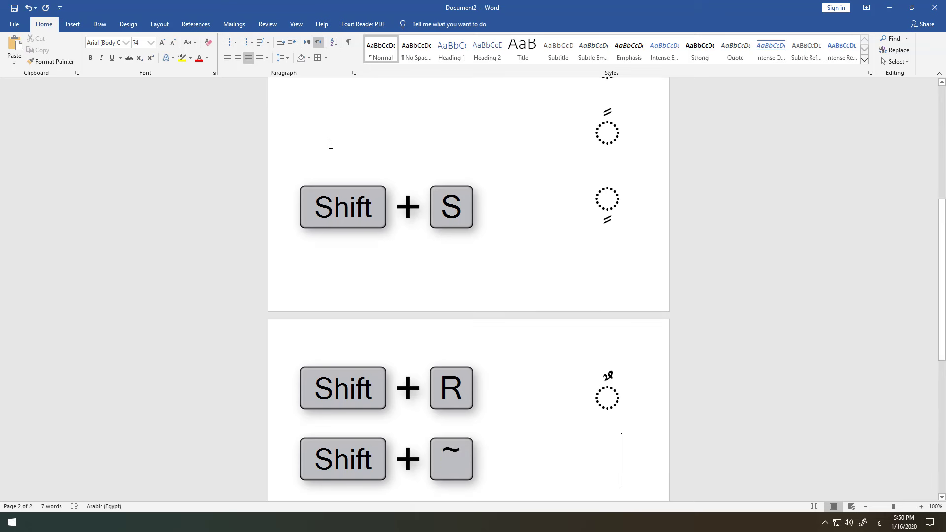
pyautogui.hotkey('shift', '`')
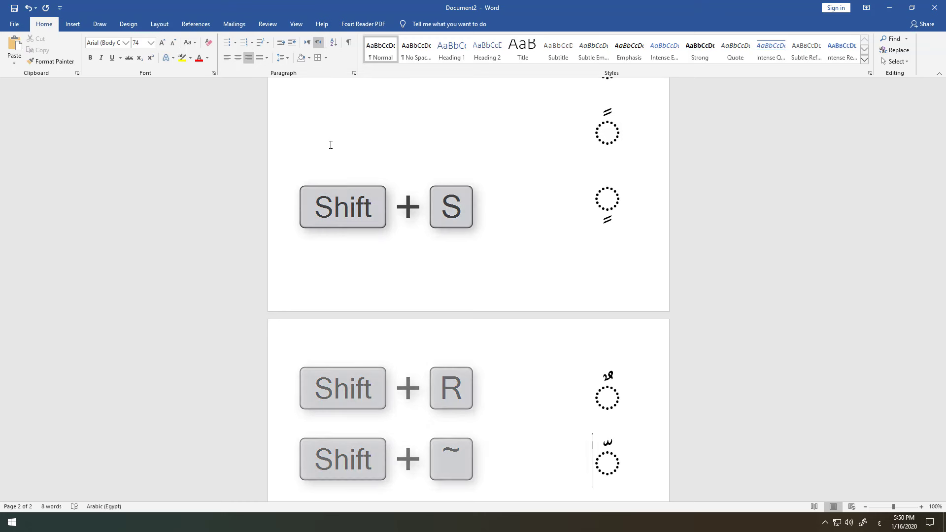
# Clear the whole list of standalone diacritics from the document.
pyautogui.hotkey('ctrl', 'a')
pyautogui.press('Delete')
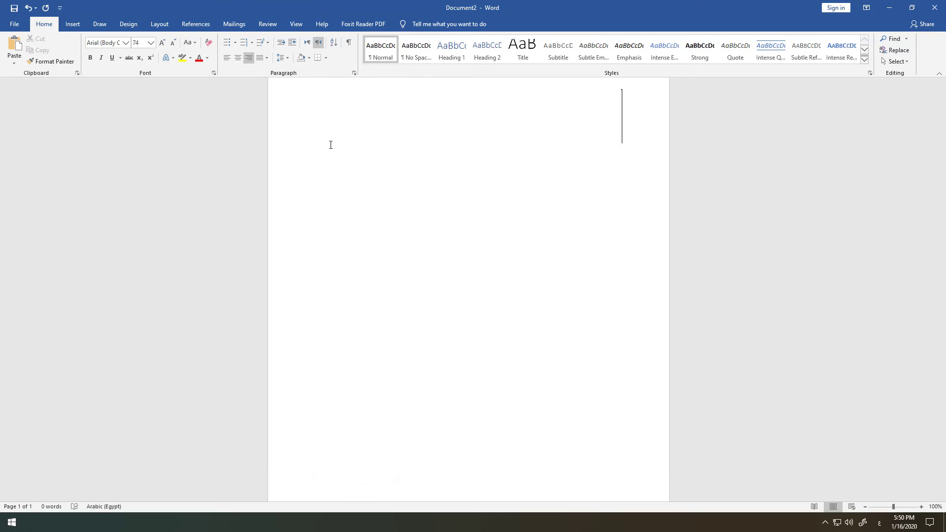
# Write the word كَـتَـبَ with a fatha on every letter and elongated letter connections.
pyautogui.write('ك')
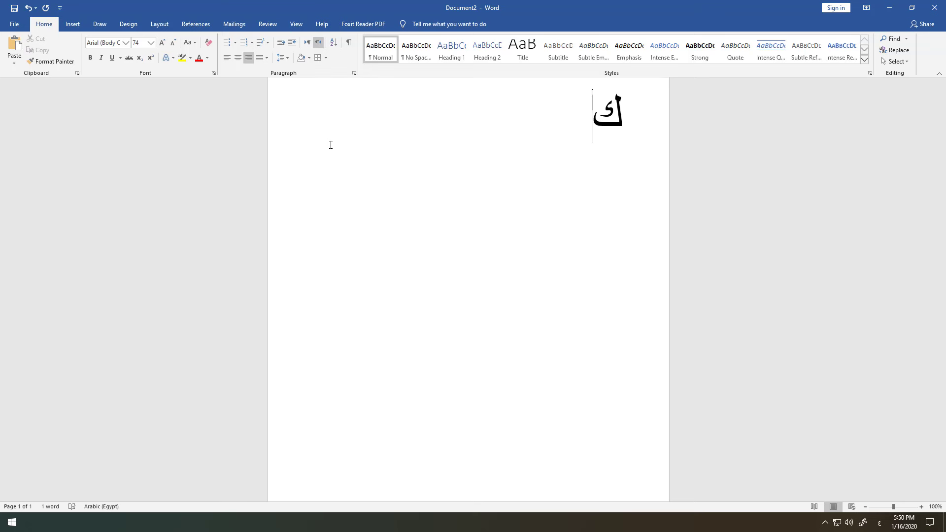
pyautogui.write('َـ')
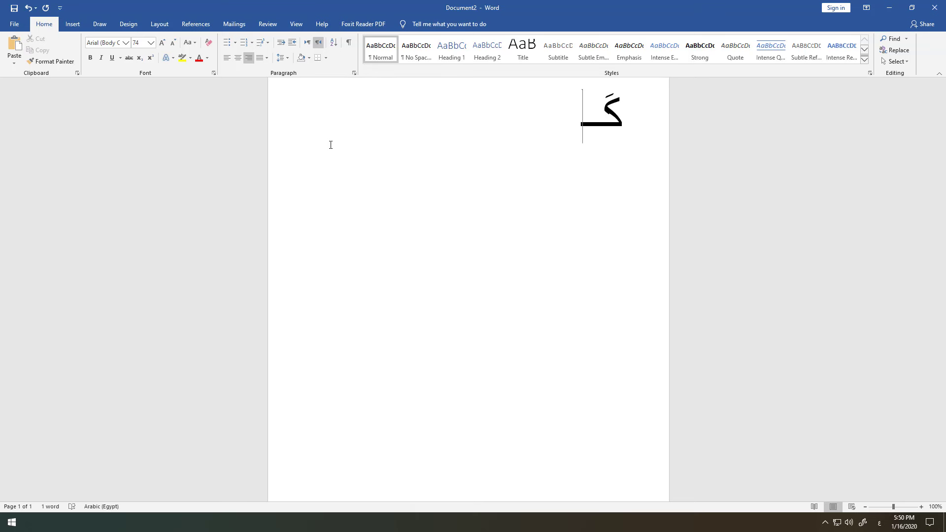
pyautogui.write('تَـب')
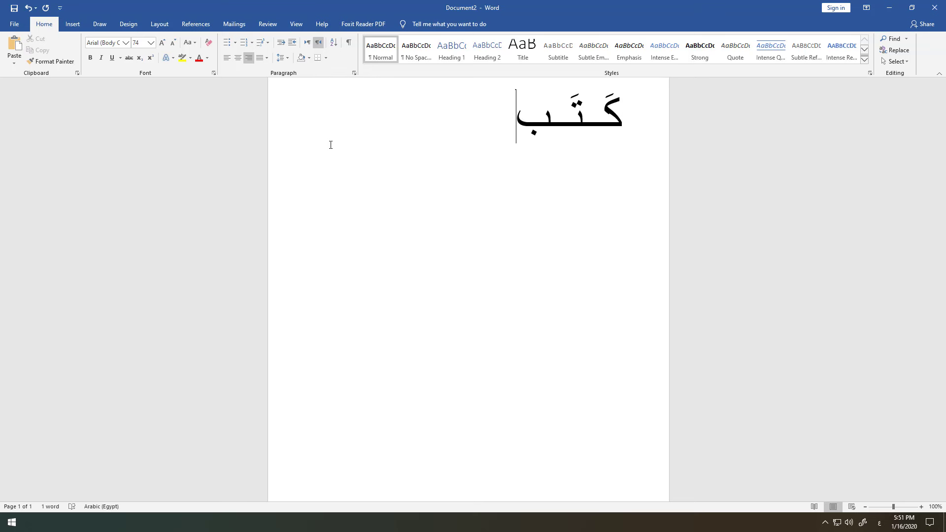
pyautogui.write('َ')
# On the second line, write the word كُـتِـبَ with damma, kasra and fatha and elongated letter connections.
pyautogui.write('ك')
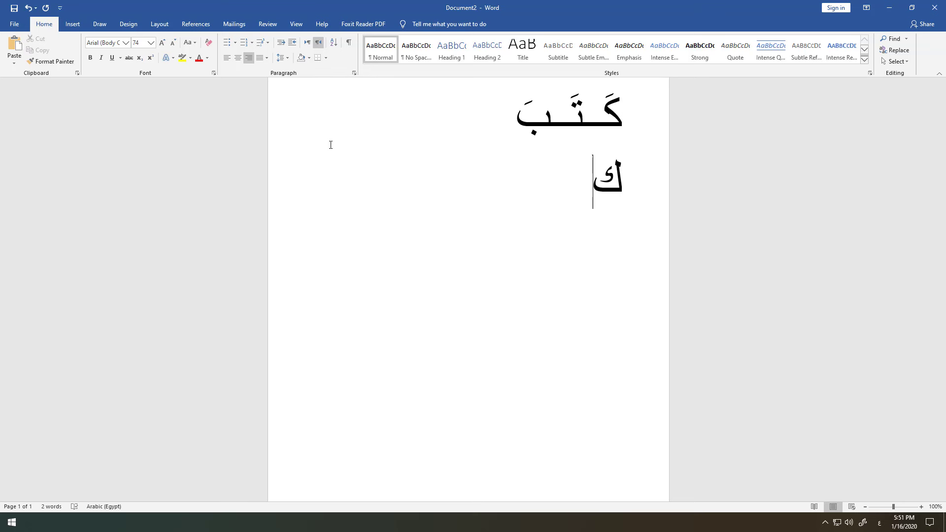
pyautogui.write('ُــ')
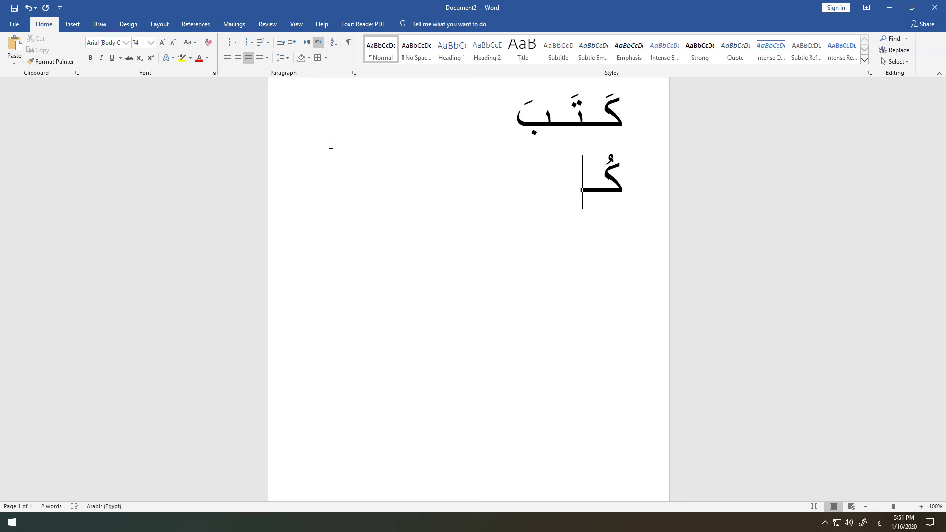
pyautogui.write('تِـبَ')
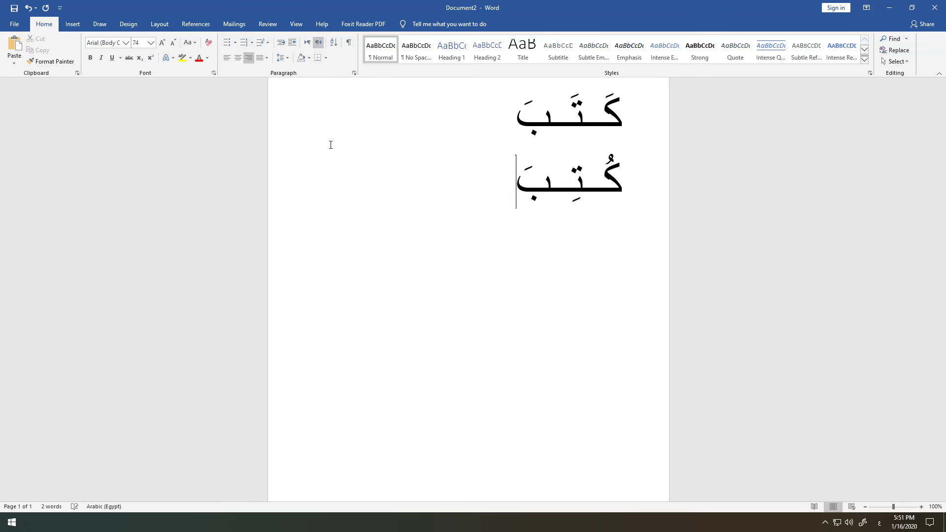
# On the third line, write the word كِتَابَاً with its vowel marks, placing the tanwin fath on the final alef.
pyautogui.press('Return')
pyautogui.write('ك')
pyautogui.write('َ')
pyautogui.write('تَاب')
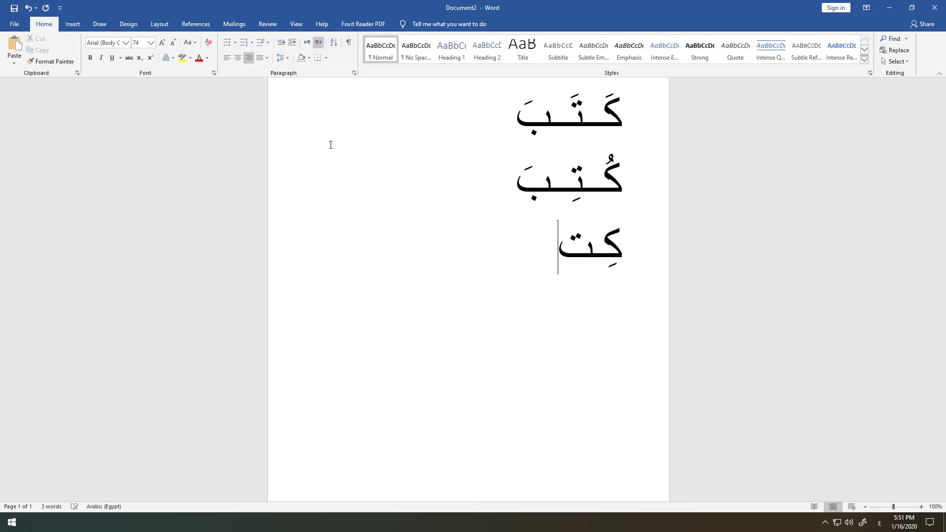
pyautogui.write('ً')
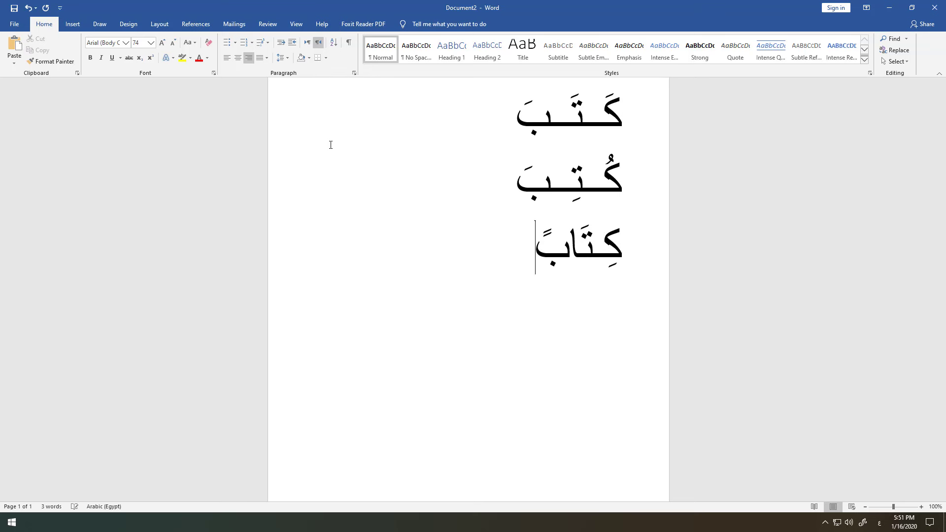
pyautogui.press('BackSpace')
pyautogui.write('َاً')
# On the fourth line, write an Arabic male given name beginning with أ, marked with fatha, sukun, fatha and sukun and elongated connections.
pyautogui.press('Return')
pyautogui.write('أَ')
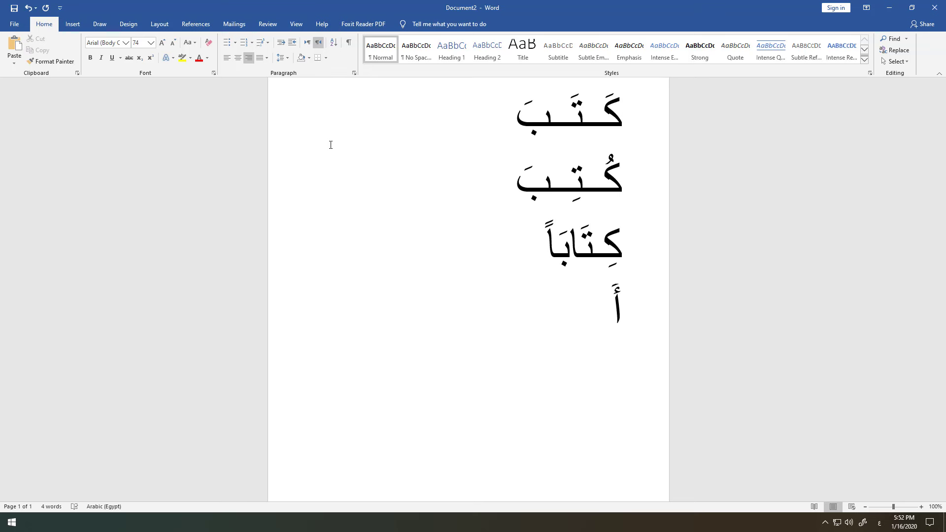
pyautogui.write('حْـمَـدْ')
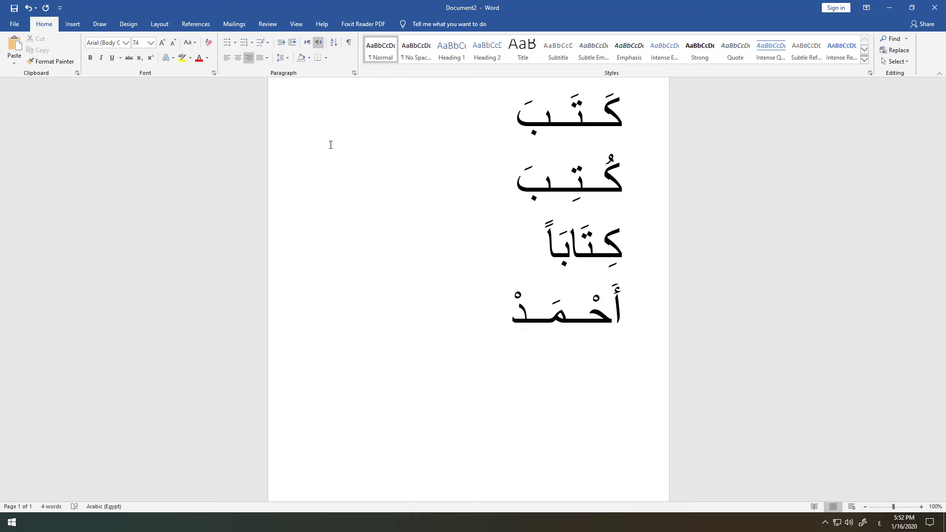